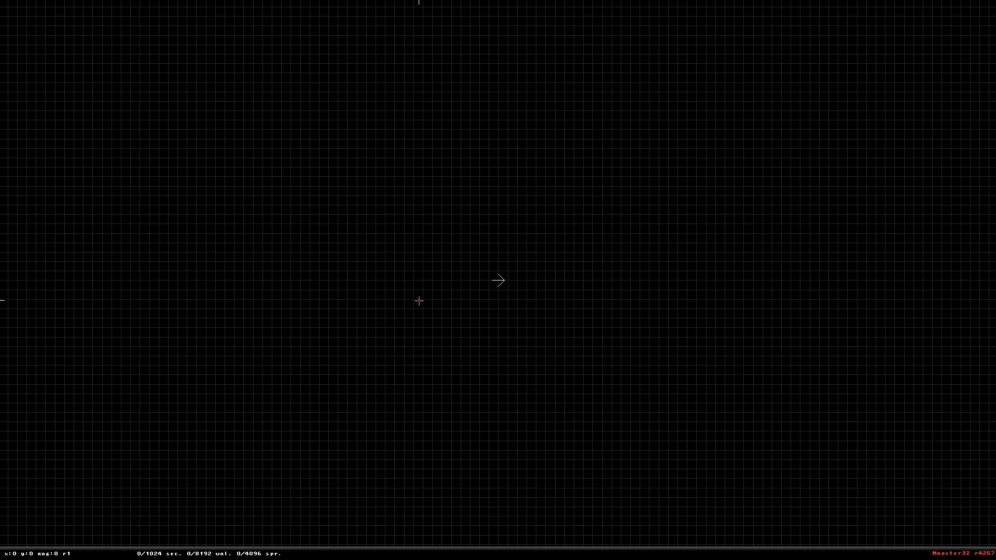
Step: Inspect the empty map grid from several camera positions, both in overview and close up
scroll(359, 243, "down", 3)
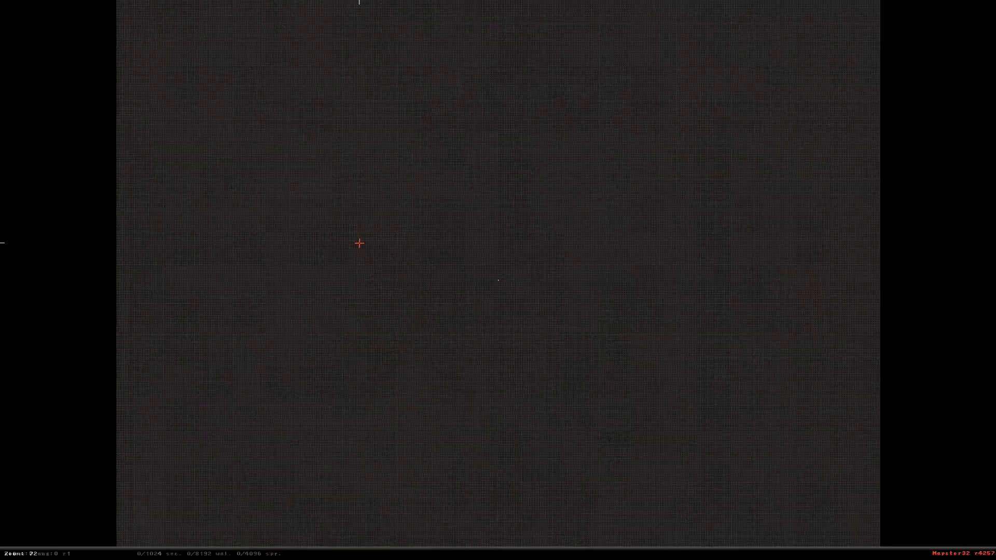
scroll(498, 280, "up", 3)
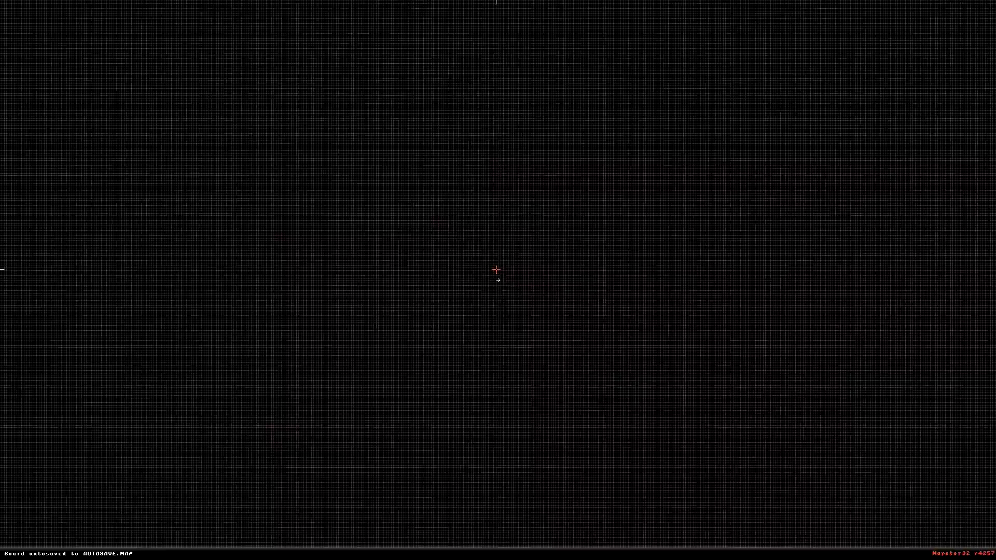
mouse_move(496, 271)
right_mouse_down()
mouse_move(495, 283)
mouse_move(519, 264)
mouse_move(495, 292)
mouse_move(506, 291)
mouse_move(496, 266)
mouse_move(498, 280)
mouse_move(511, 271)
mouse_move(492, 293)
mouse_move(498, 281)
right_mouse_up()
scroll(498, 280, "down", 5)
scroll(498, 280, "down", 5)
scroll(498, 281, "up", 3)
scroll(498, 281, "up", 6)
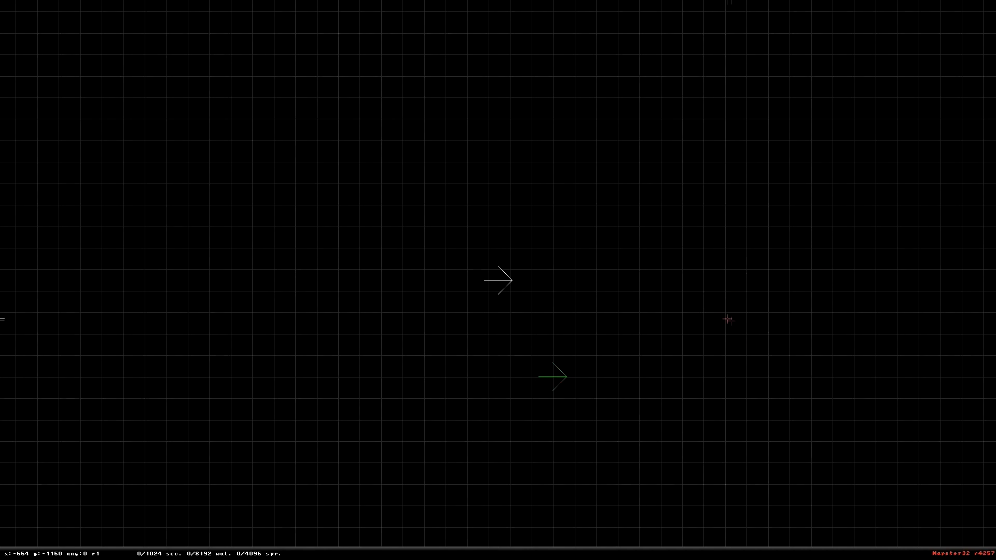
right_click(784, 329)
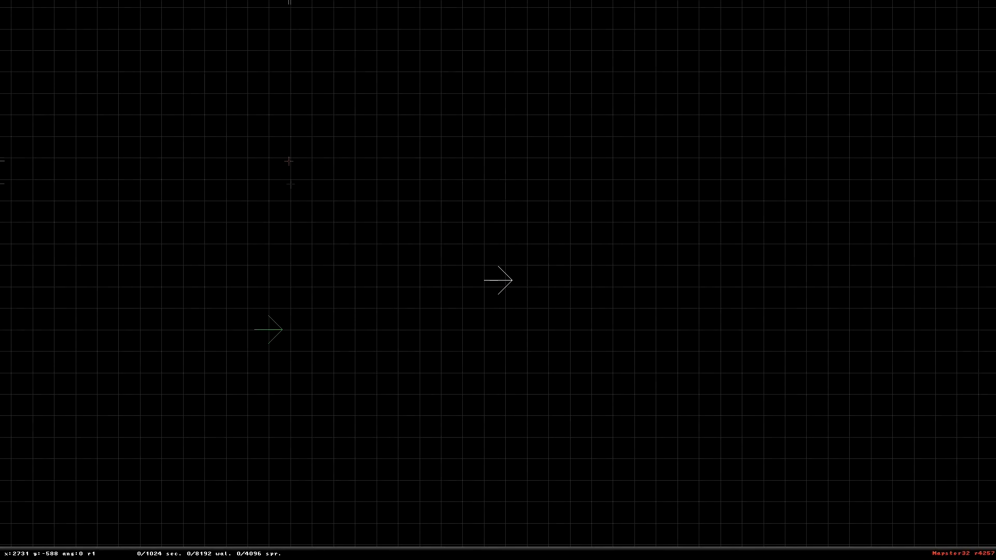
right_click(244, 173)
right_click(369, 474)
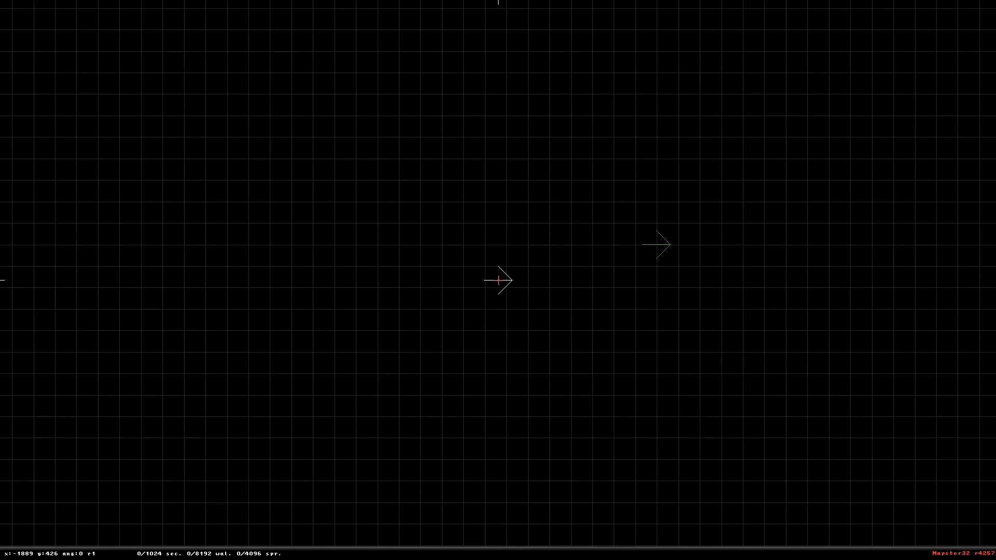
right_click(827, 121)
right_click(440, 455)
right_click(325, 115)
right_click(503, 344)
mouse_move(498, 280)
right_mouse_down()
mouse_move(491, 307)
mouse_move(502, 260)
mouse_move(482, 288)
mouse_move(500, 263)
mouse_move(494, 289)
mouse_move(506, 278)
right_mouse_up()
scroll(611, 200, "up", 2)
scroll(655, 182, "down", 10)
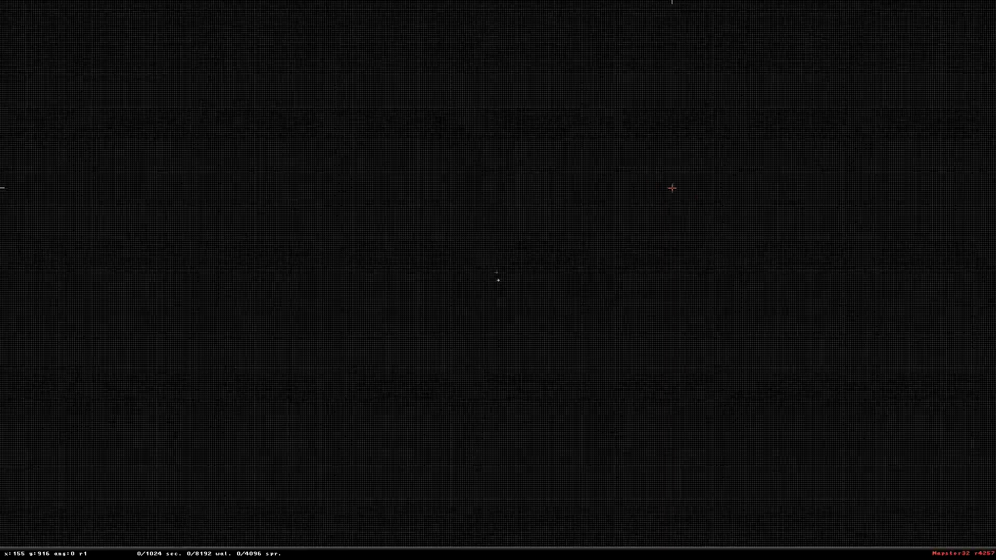
Step: Examine the full extent of the map grid and the area around the green start arrow
scroll(669, 193, "down", 5)
right_click(799, 299)
scroll(498, 280, "up", 8)
right_click_drag(498, 280, 501, 281)
key("a")
right_click_drag(523, 282, 498, 281)
scroll(498, 281, "down", 8)
scroll(498, 280, "down", 5)
scroll(499, 280, "up", 12)
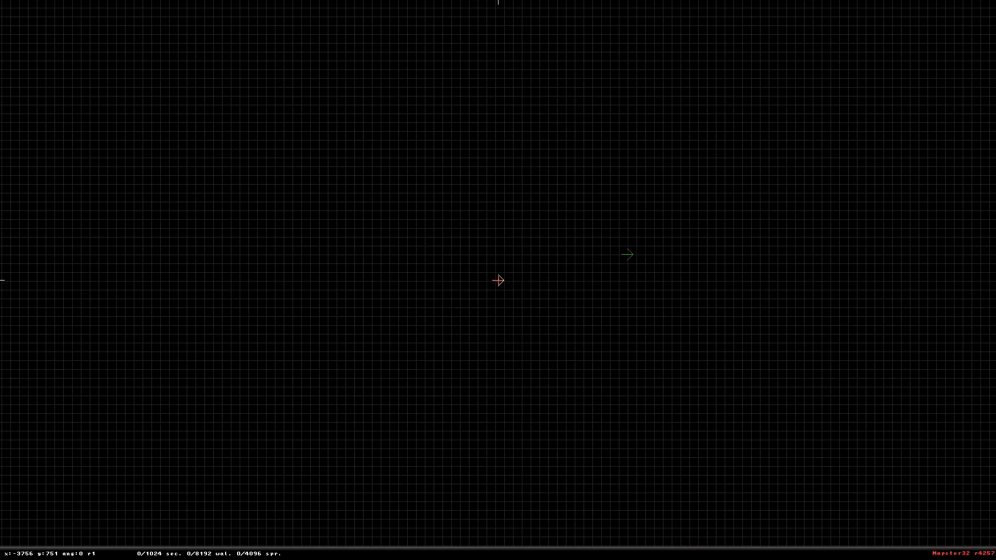
right_click_drag(498, 280, 502, 280)
scroll(498, 280, "up", 3)
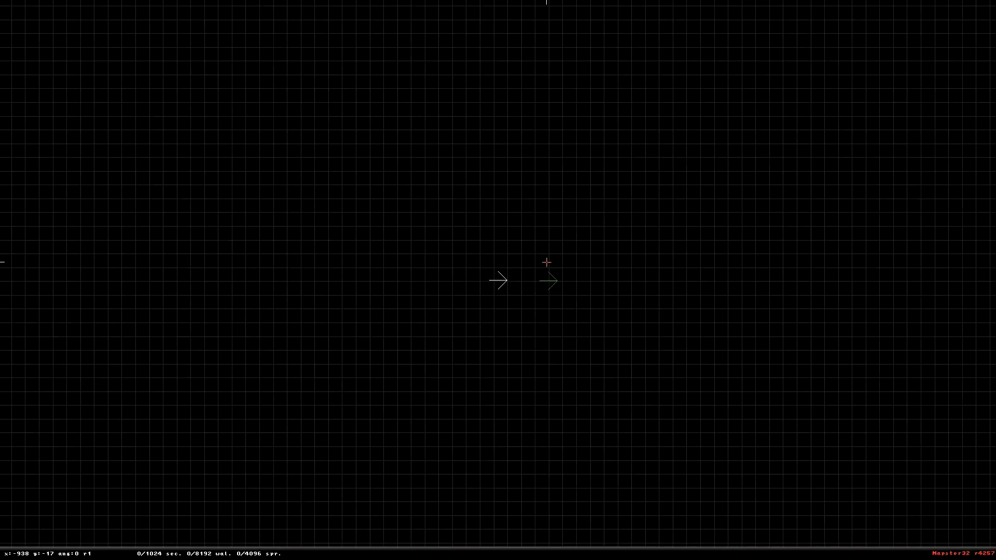
key("z")
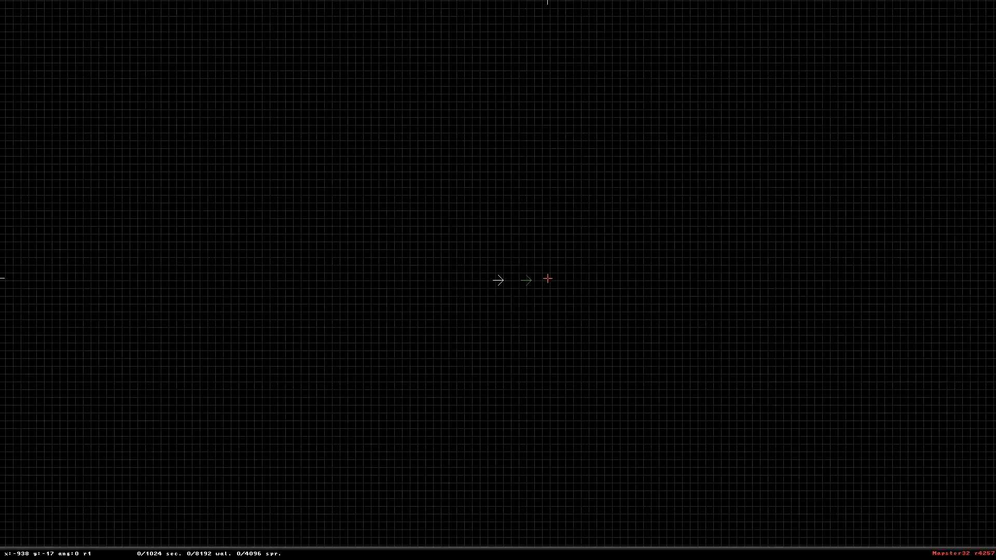
key("z")
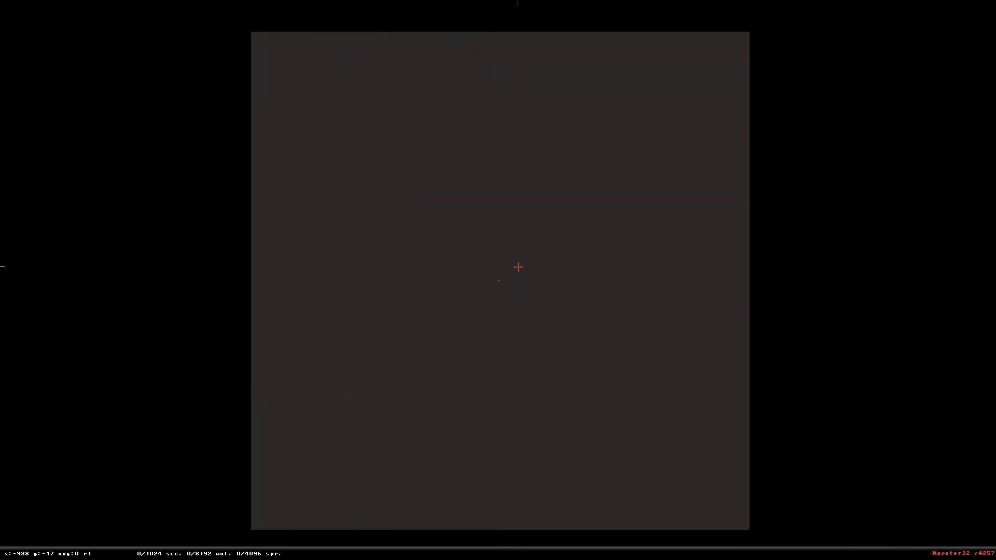
key("a")
key("a")
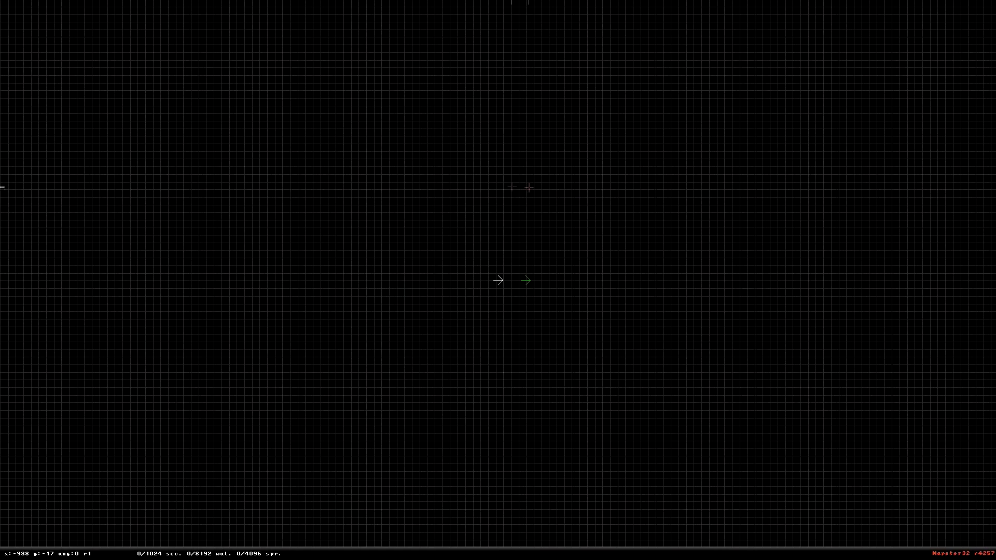
scroll(502, 185, "up", 2)
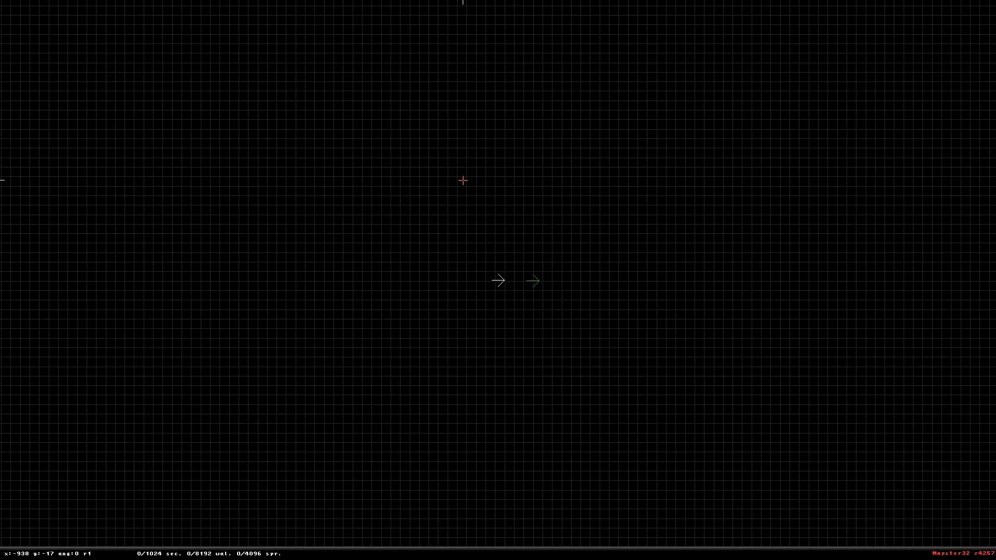
scroll(483, 182, "up", 1)
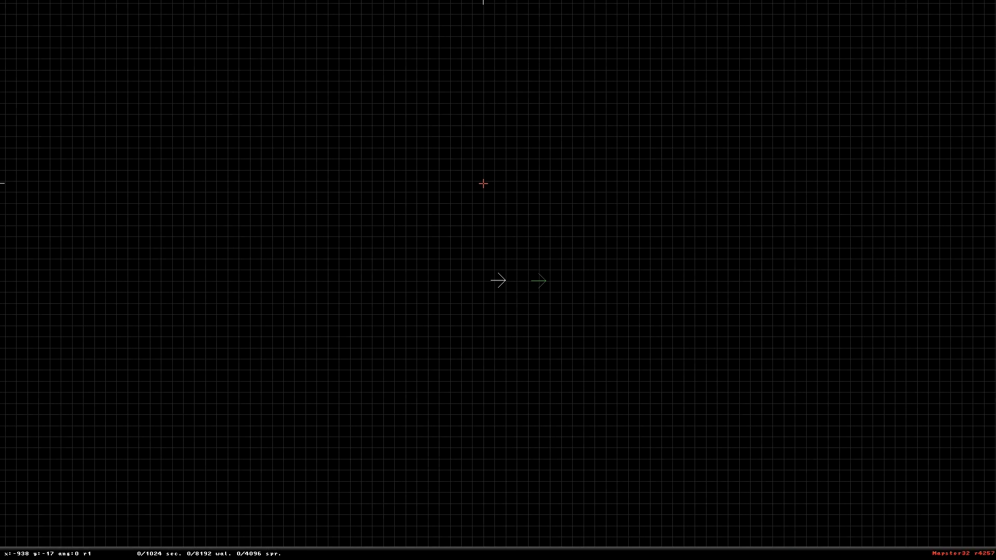
scroll(444, 182, "up", 1)
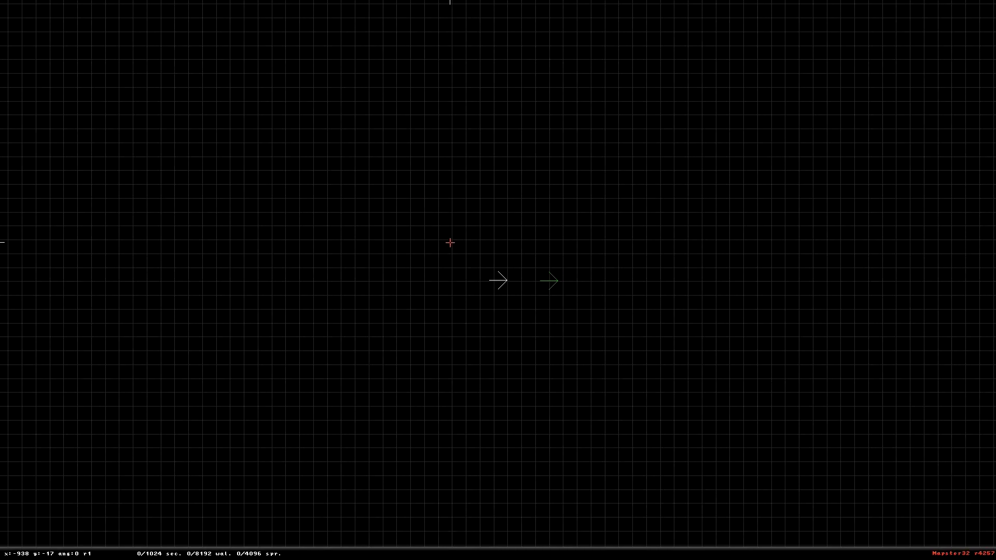
Step: Refine the grid to size 8 (8 units) and inspect its spacing close up around the camera arrow
key("g")
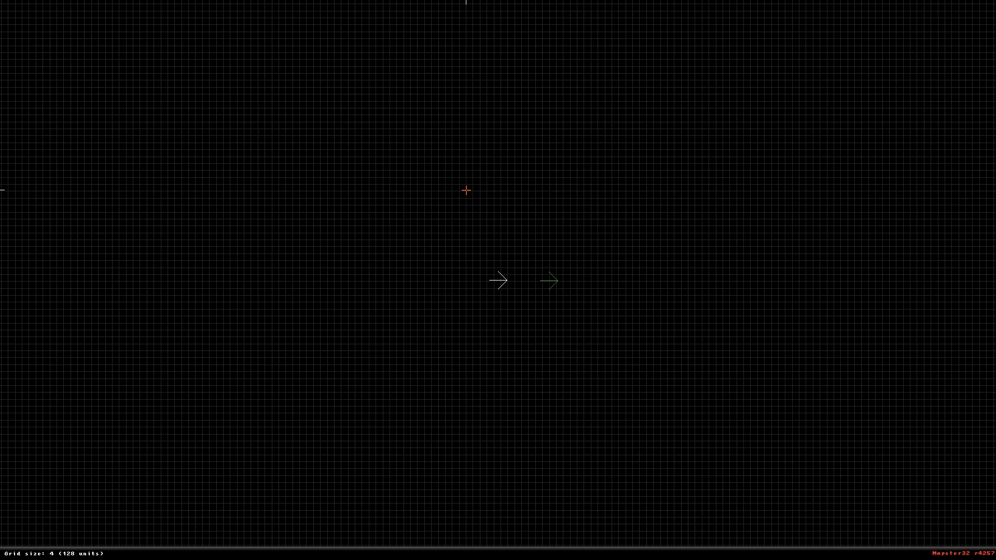
key("g")
key("g")
key("g")
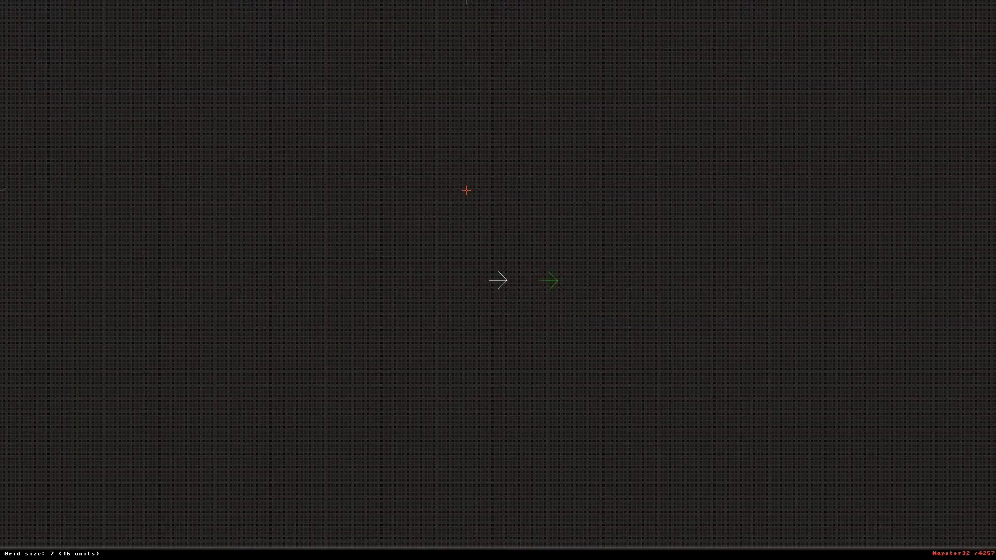
scroll(487, 278, "up", 6)
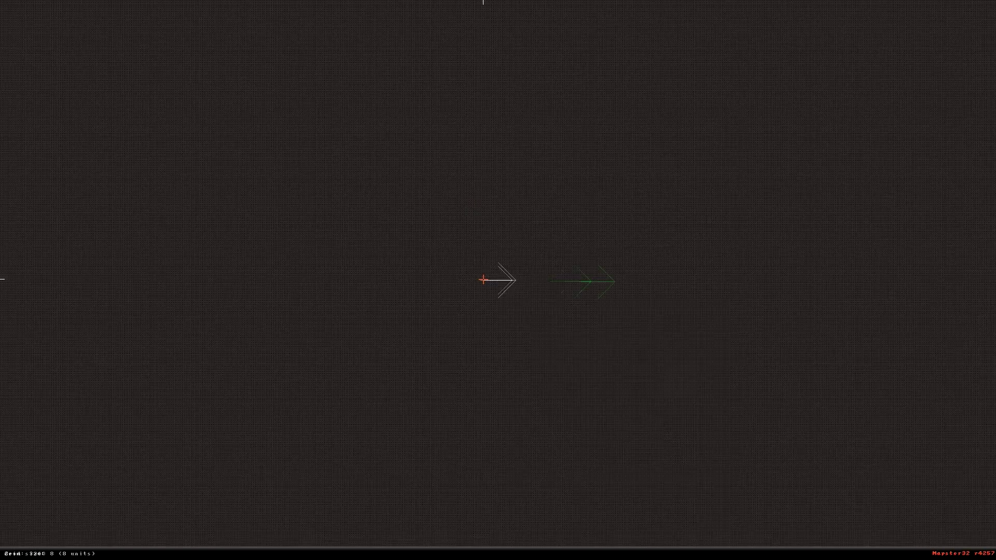
scroll(489, 274, "up", 4)
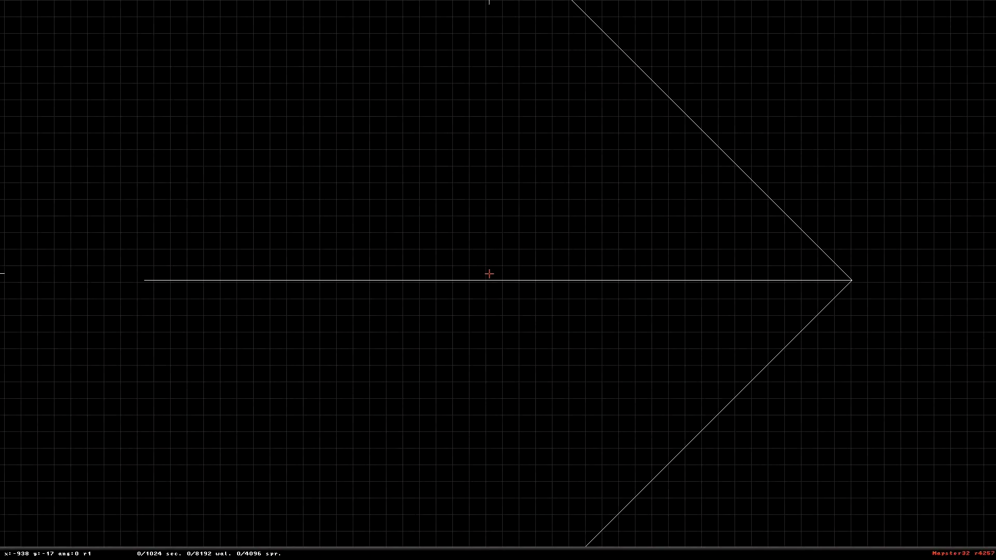
scroll(485, 257, "down", 4)
scroll(484, 257, "down", 6)
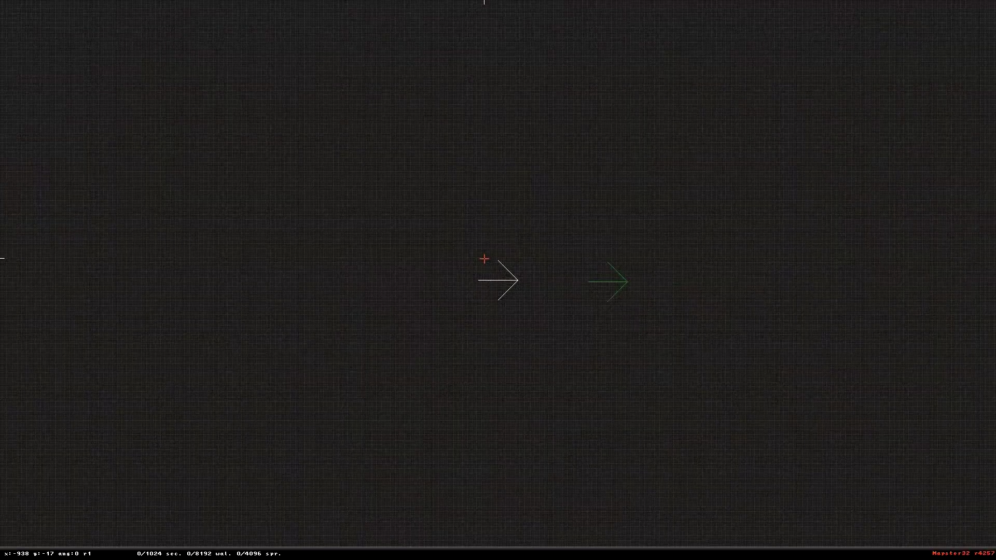
Step: Cycle the grid spacing around to grid size 3 (256 units)
key("g")
scroll(485, 258, "down", 6)
scroll(484, 258, "down", 1)
scroll(485, 259, "up", 3)
scroll(485, 259, "up", 4)
scroll(486, 259, "up", 5)
scroll(486, 259, "up", 3)
scroll(487, 260, "down", 6)
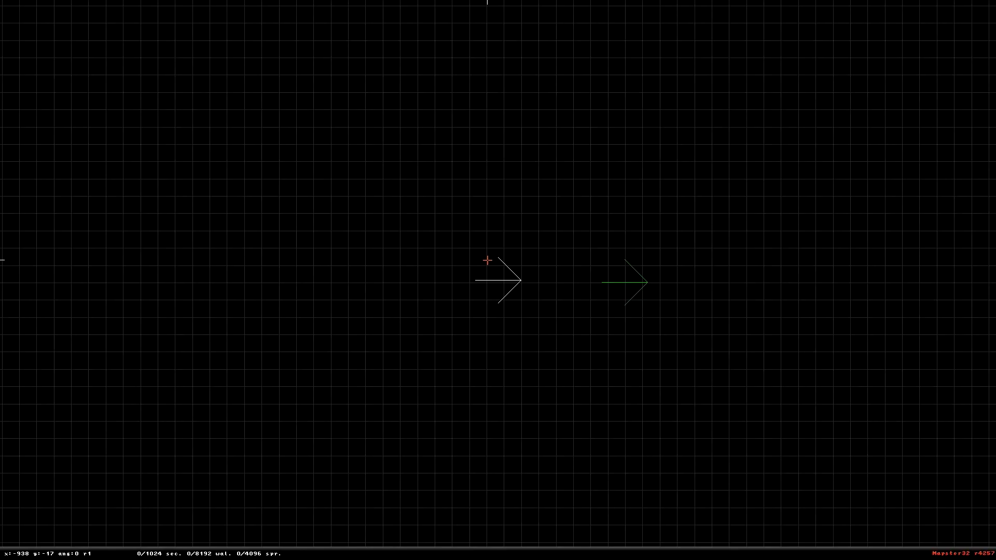
scroll(487, 260, "down", 2)
scroll(487, 261, "up", 2)
key("g")
key("g")
key("g")
key("g")
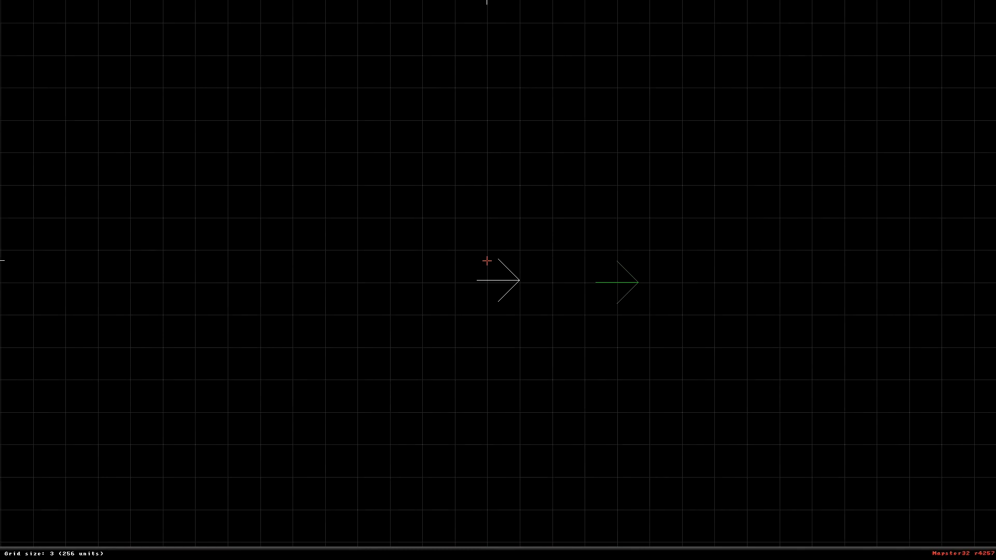
Step: Draw a closed square sector about 10 by 10 grid cells, enclosing the camera and start arrows
scroll(487, 260, "down", 3)
scroll(486, 260, "up", 2)
scroll(503, 258, "down", 3)
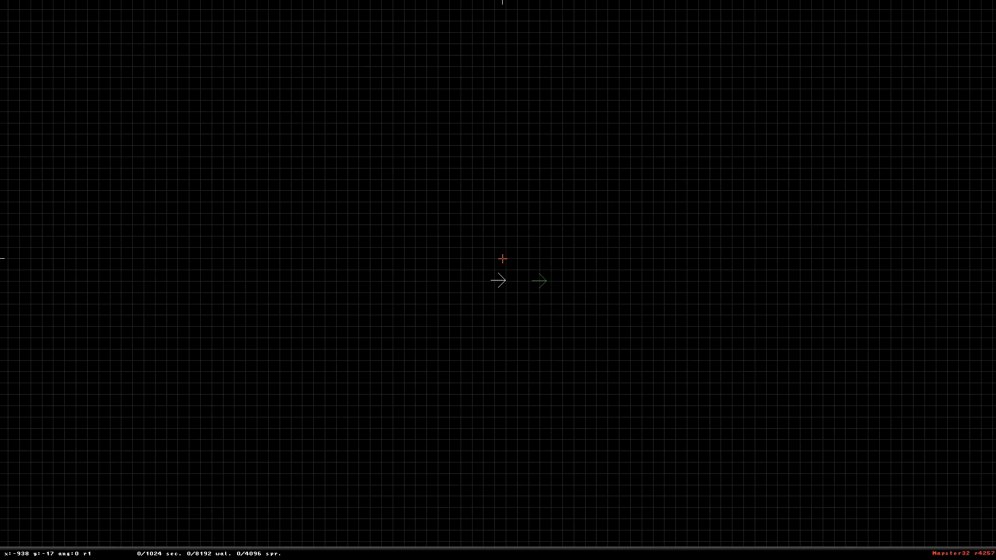
scroll(502, 259, "up", 3)
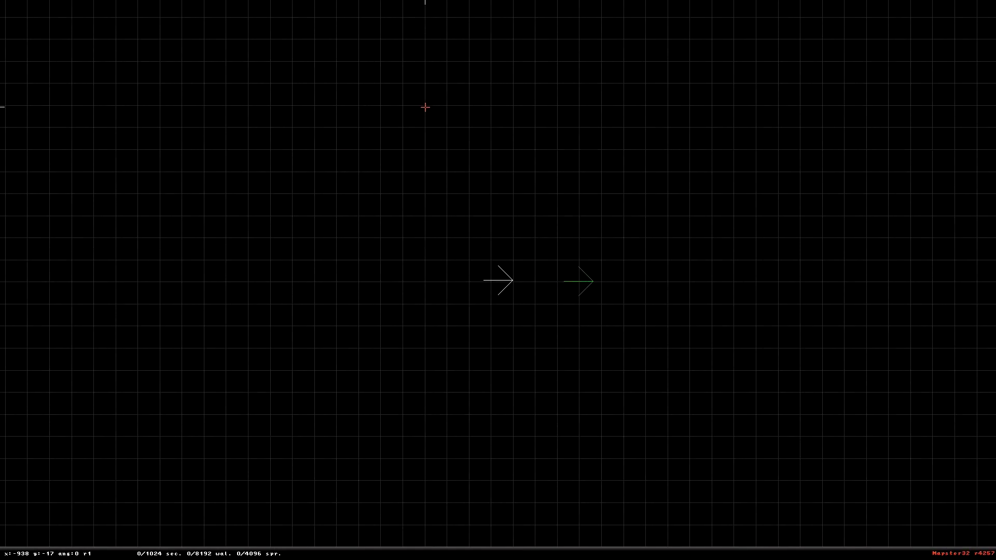
key("space")
scroll(545, 113, "up", 1)
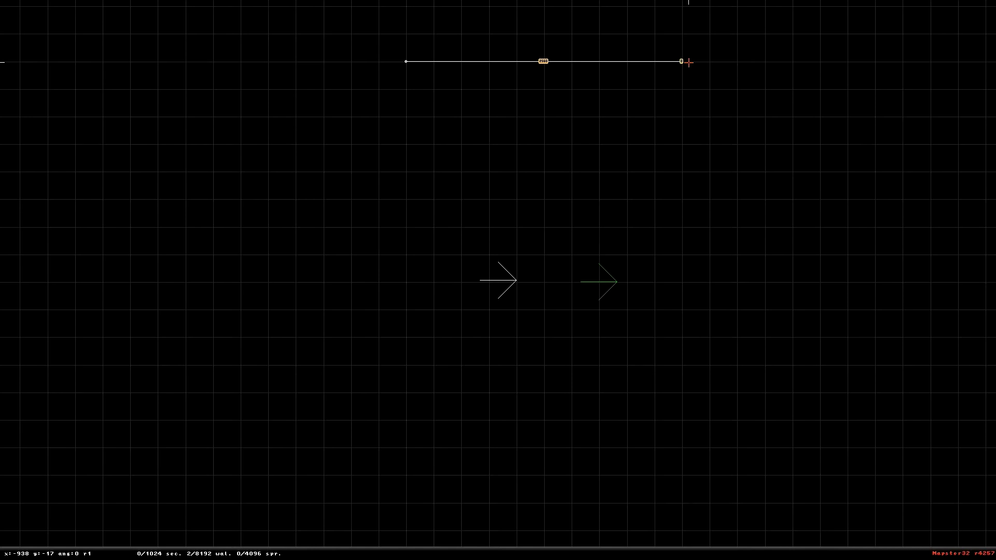
key("space")
key("space")
key("space")
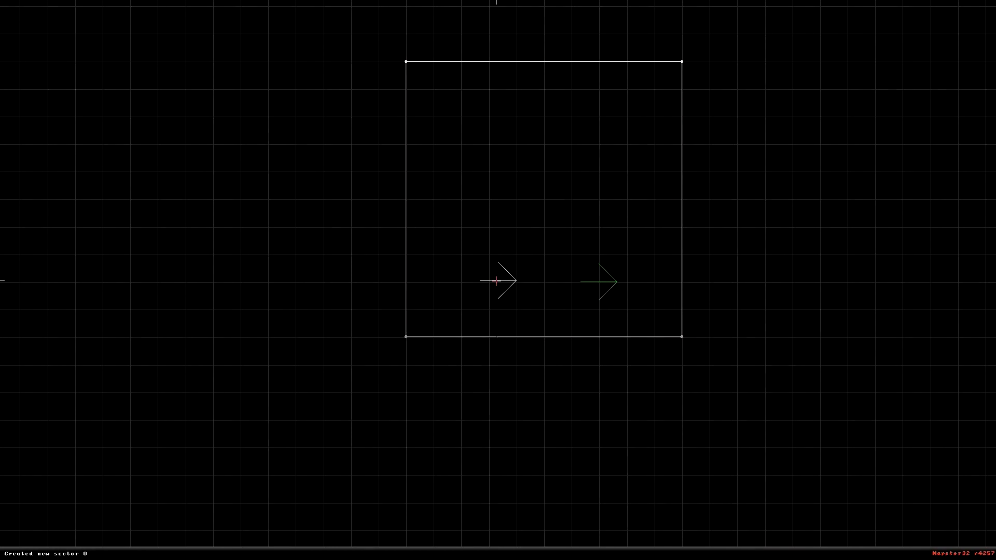
key("z")
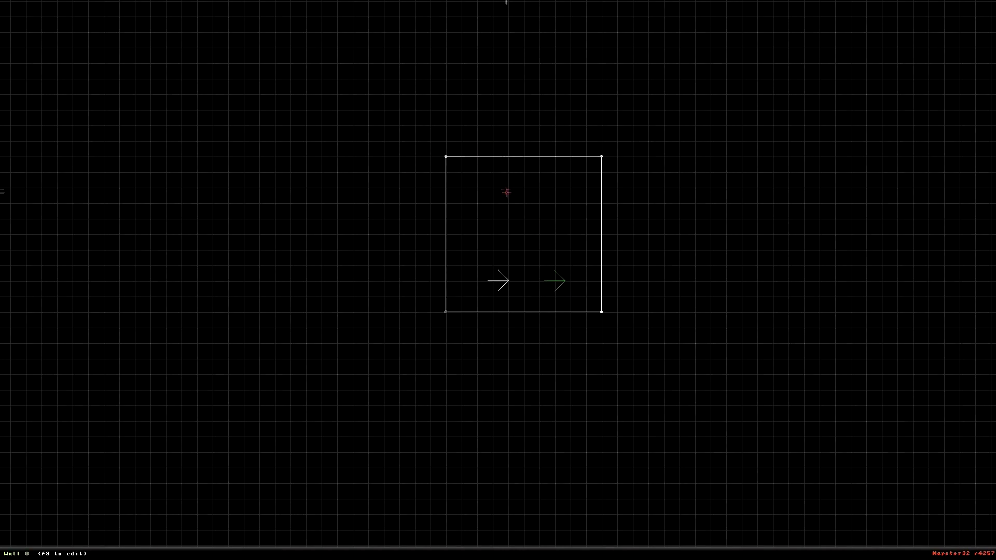
scroll(509, 196, "up", 1)
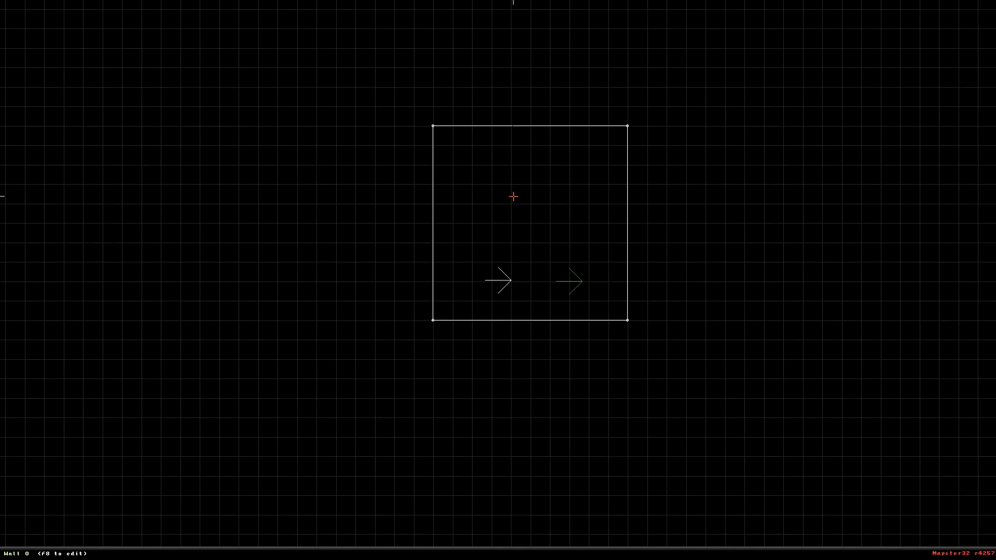